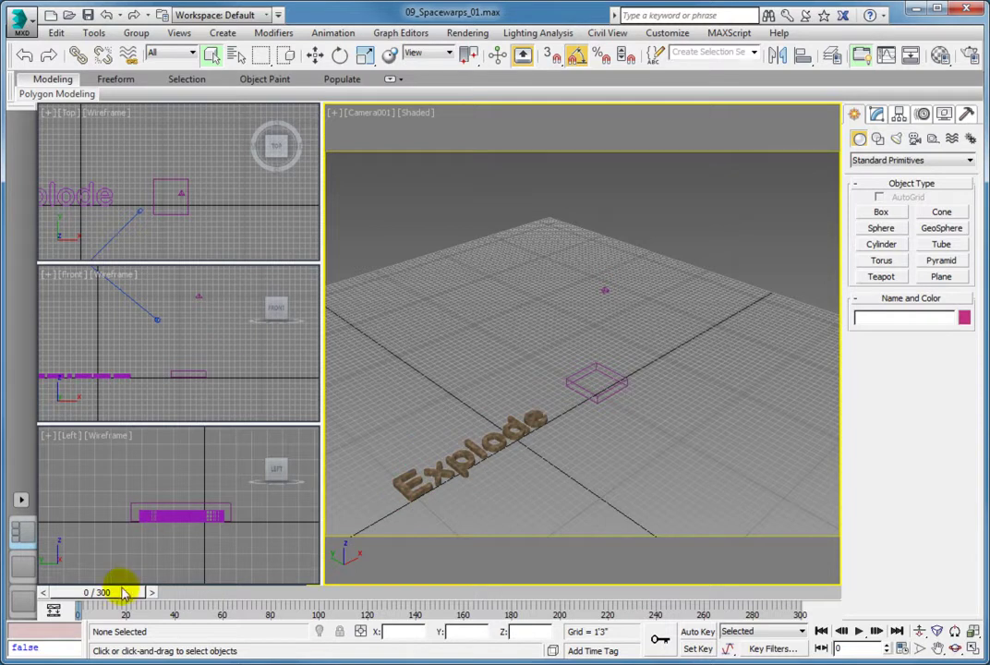
# - Give Bend001 a Bend Angle of 90 and a Direction of -90 in the Modify panel
pyautogui.moveTo(123, 597); pyautogui.dragTo(83, 588)
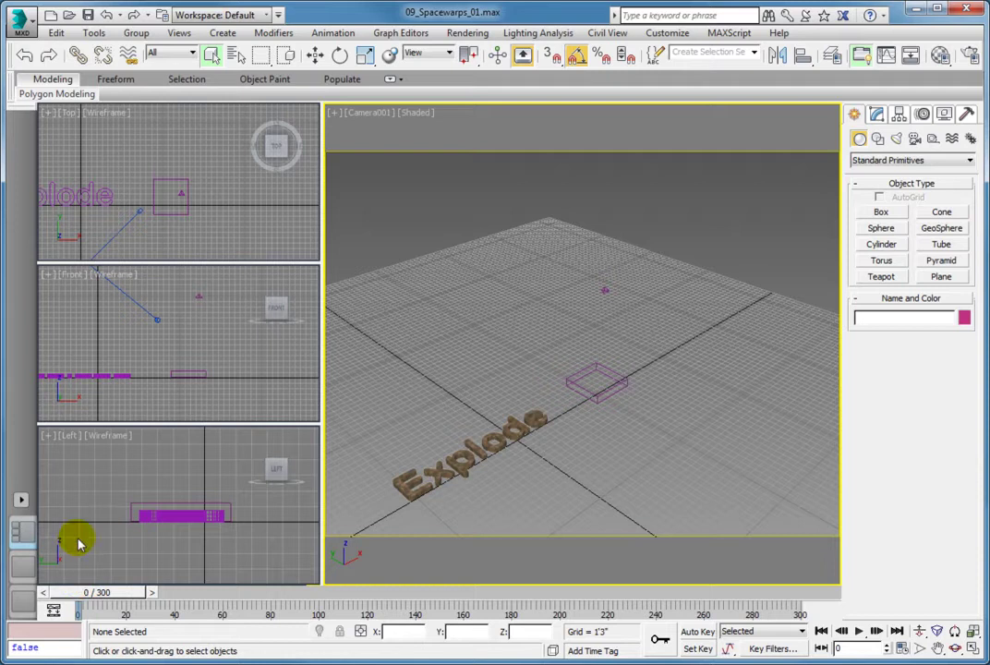
pyautogui.click(577, 382)
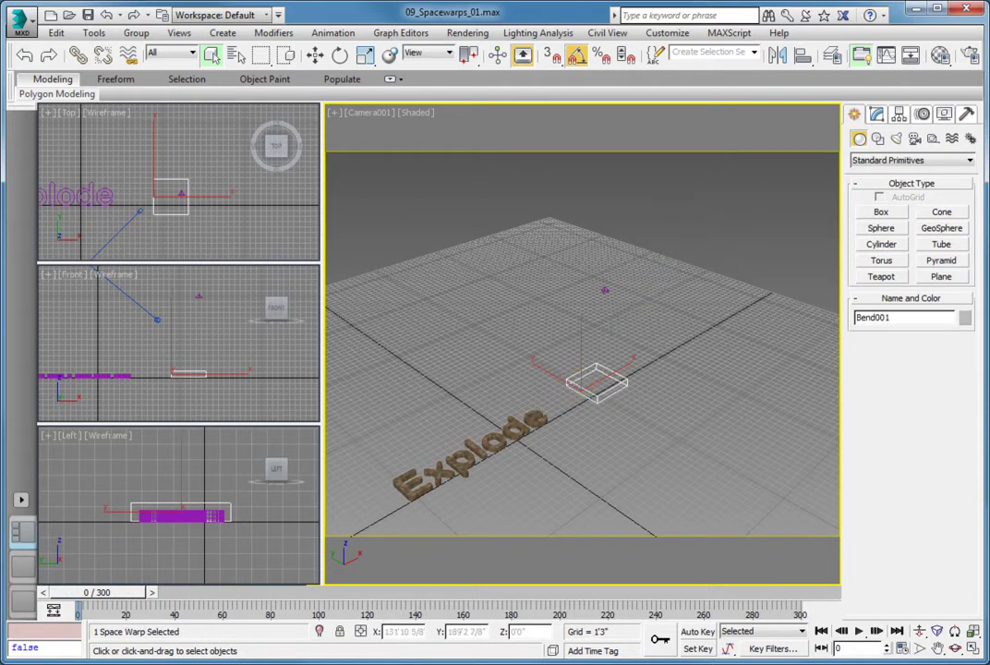
pyautogui.click(876, 114)
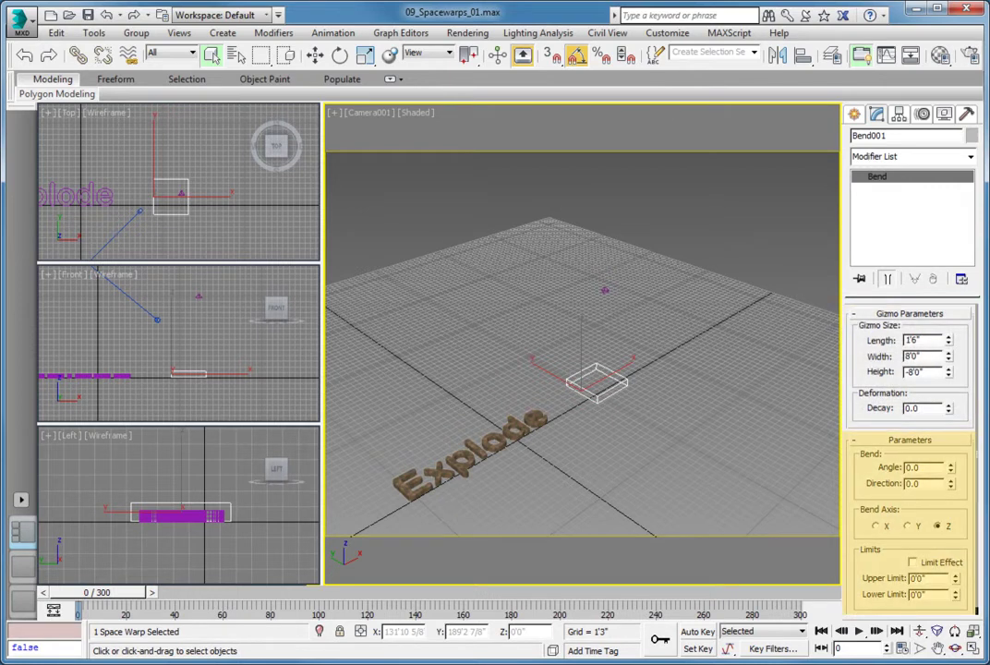
pyautogui.doubleClick(928, 468)
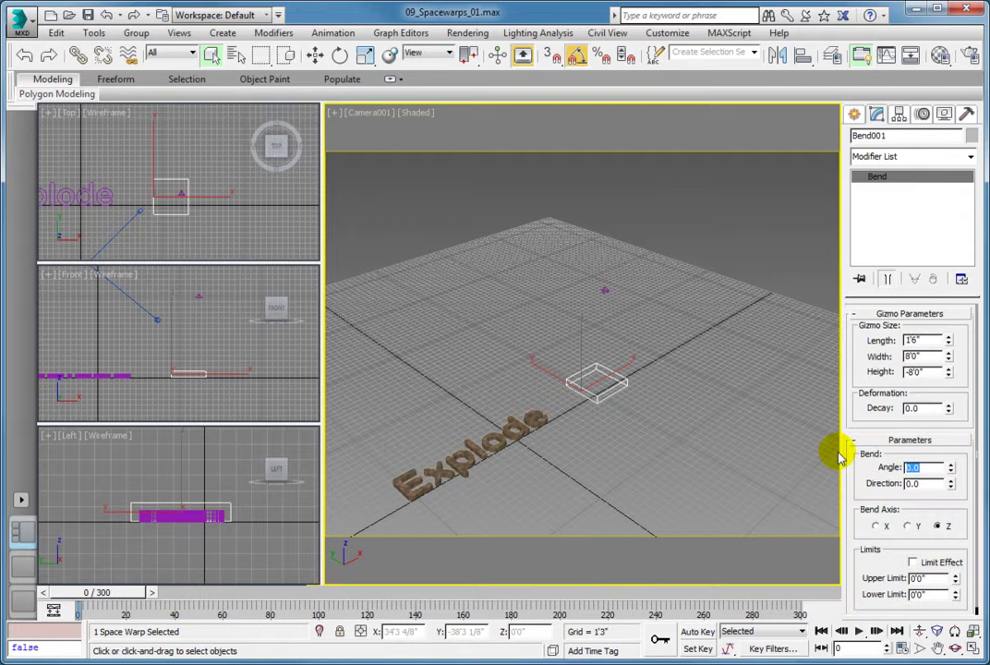
pyautogui.write('90')
pyautogui.press('Return')
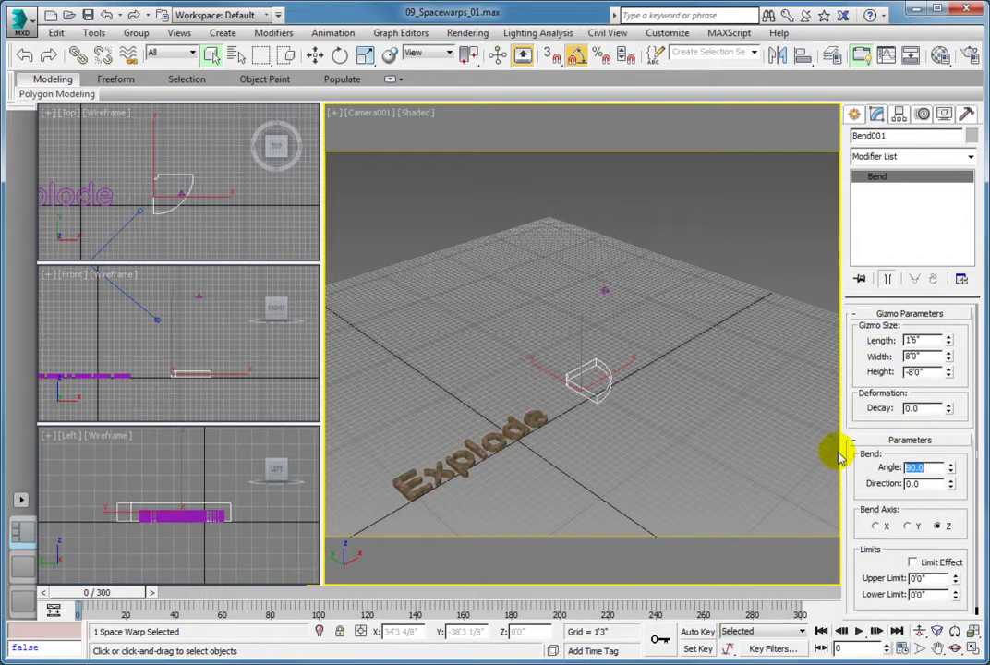
pyautogui.doubleClick(926, 483)
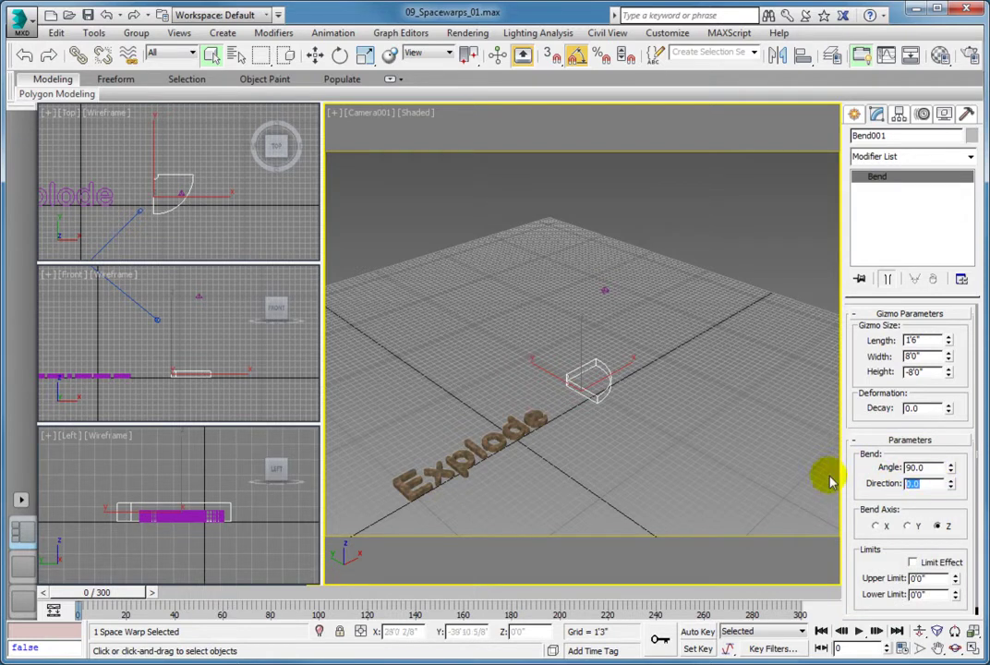
pyautogui.write('-90')
pyautogui.press('Return')
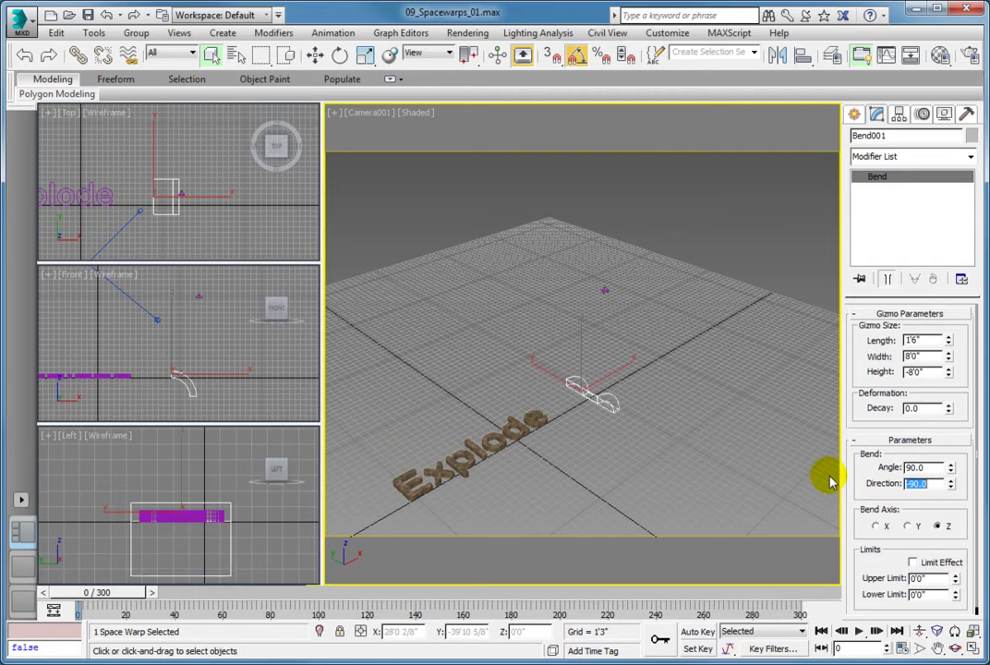
# - Bind the Explode text to the Bend001 gizmo so its letters curl into a ring
pyautogui.click(134, 59)
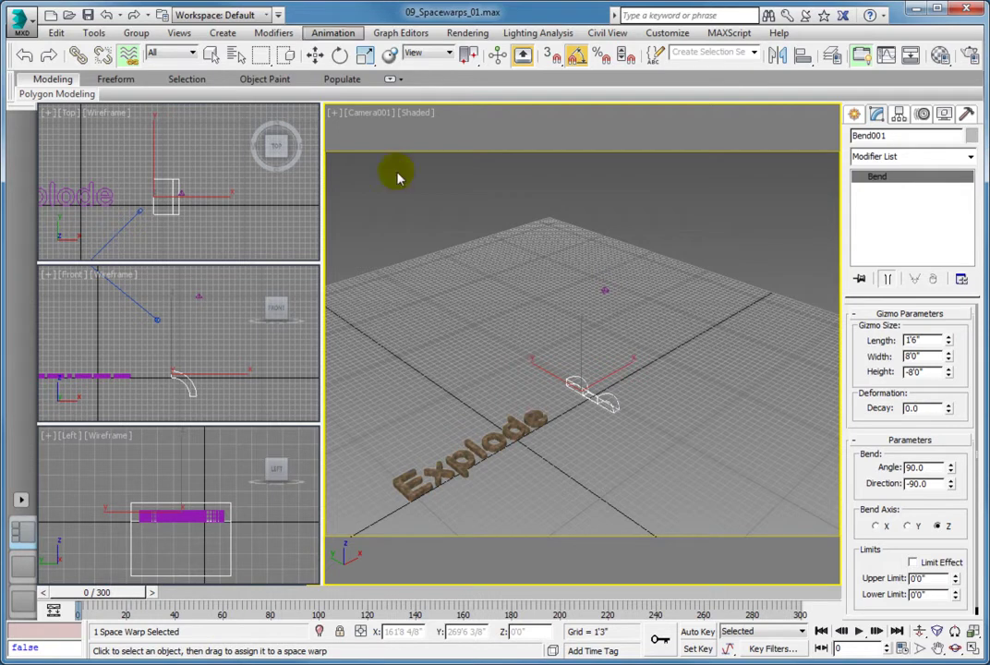
pyautogui.moveTo(475, 450); pyautogui.dragTo(586, 395)
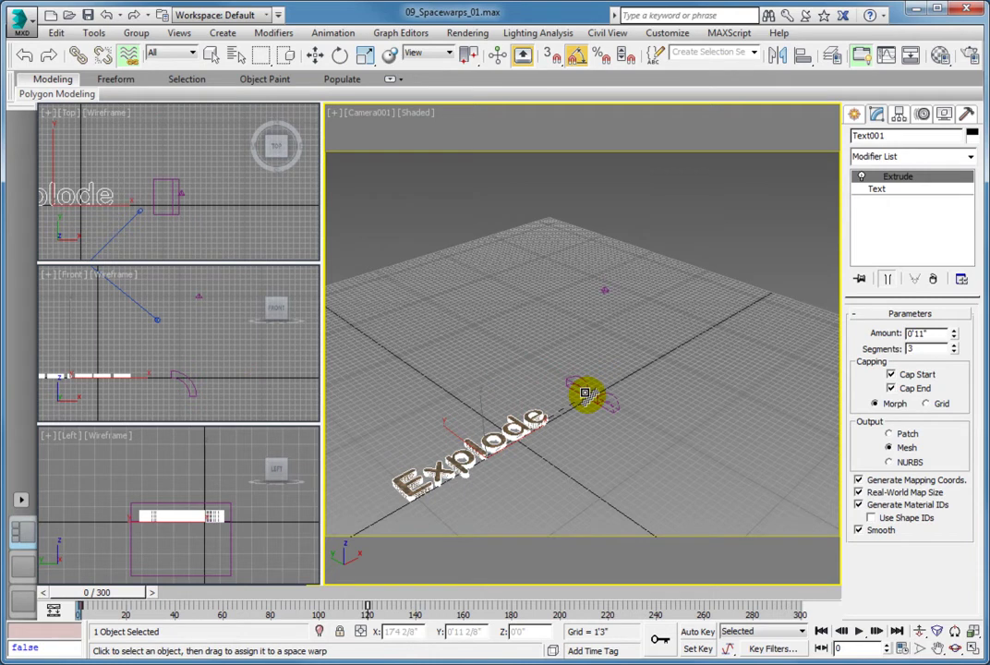
pyautogui.moveTo(586, 394); pyautogui.dragTo(586, 394)
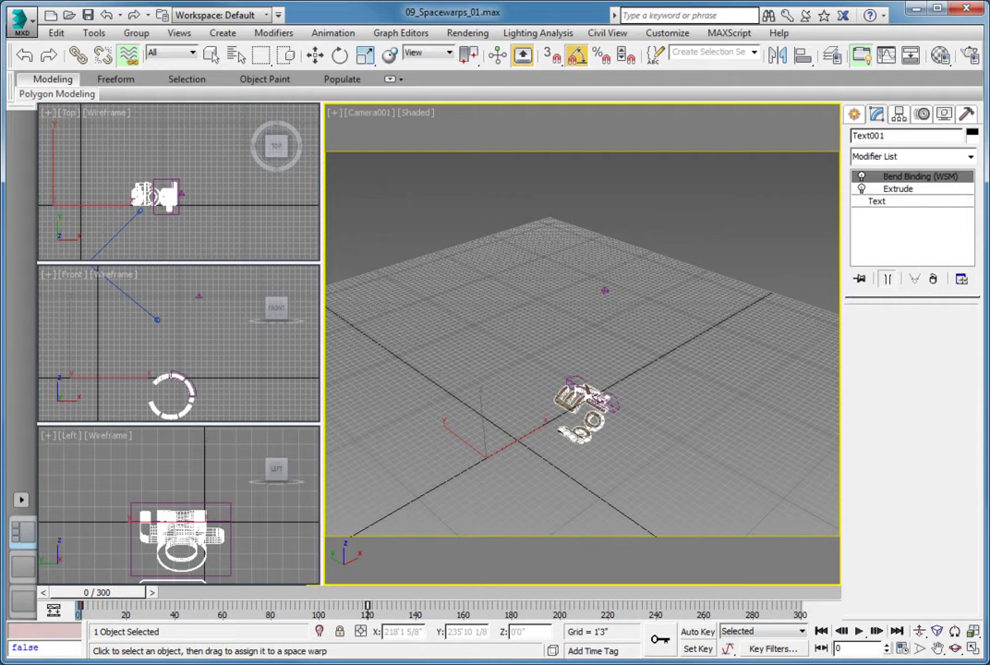
# - Turn on Limit Effect for Bend001 with a -8'0" lower limit, then scrub to check the bend
pyautogui.click(612, 405)
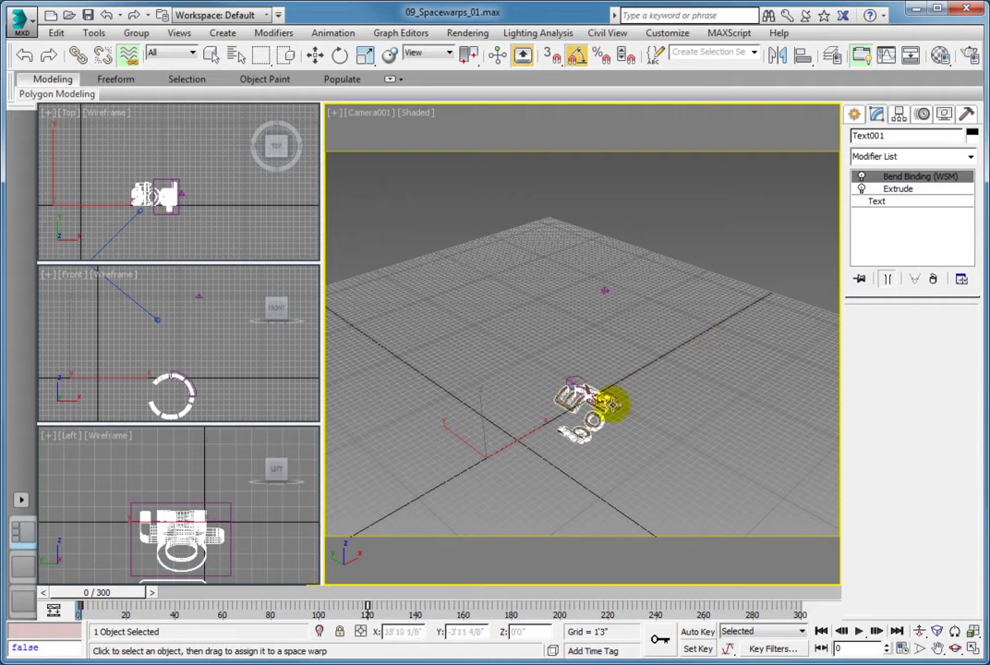
pyautogui.click(612, 405)
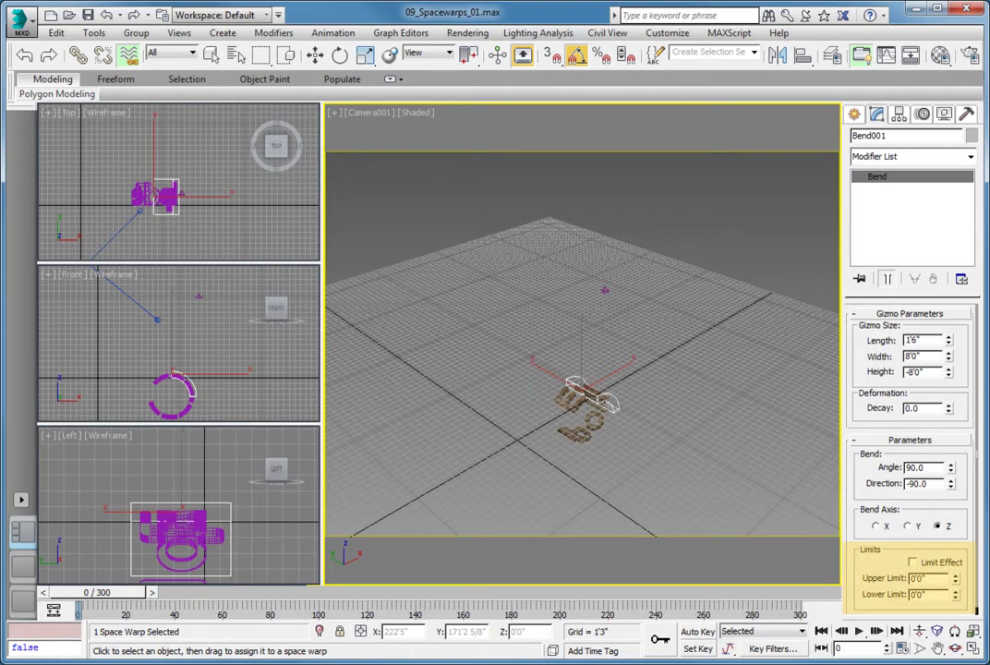
pyautogui.click(913, 562)
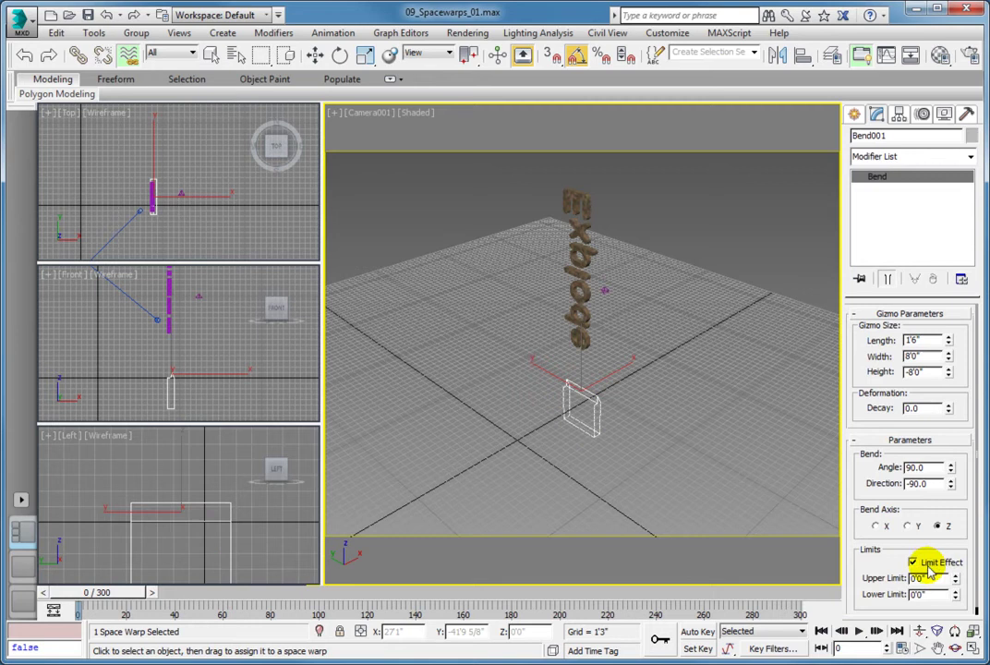
pyautogui.doubleClick(924, 593)
pyautogui.click(848, 587)
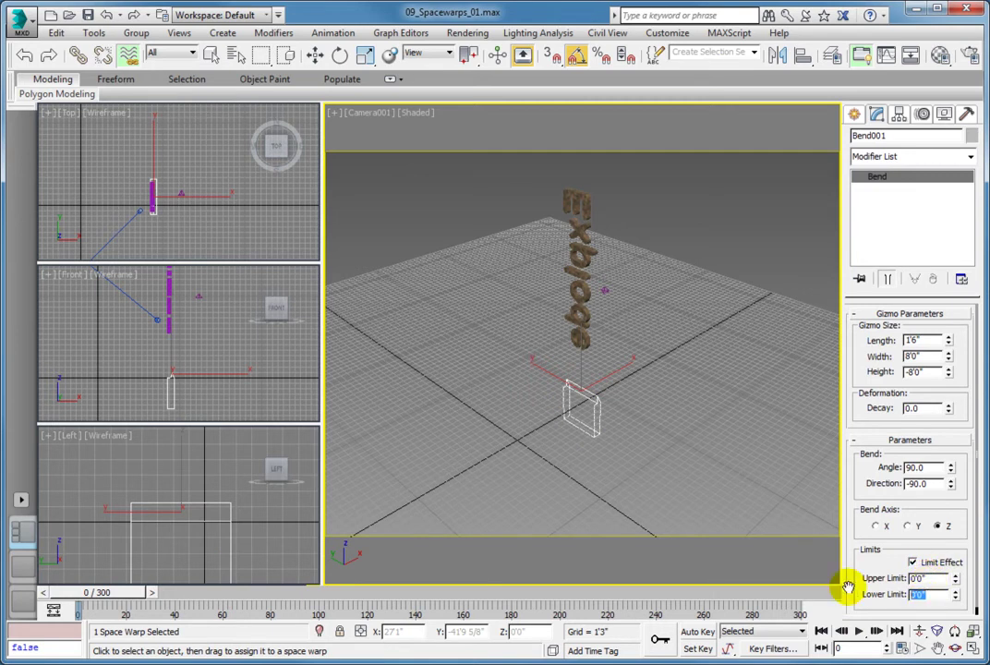
pyautogui.write('-8')
pyautogui.click(848, 588)
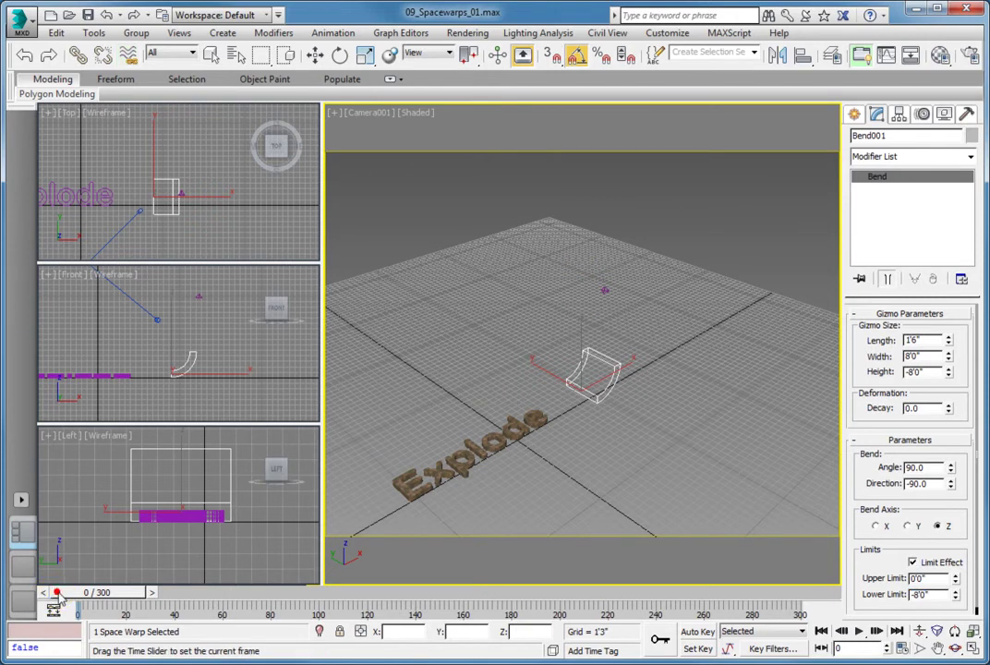
pyautogui.moveTo(57, 595)
pyautogui.mouseDown()
pyautogui.moveTo(236, 568)
pyautogui.moveTo(349, 579)
pyautogui.moveTo(627, 573)
pyautogui.moveTo(713, 585)
pyautogui.moveTo(433, 570)
pyautogui.moveTo(48, 605)
pyautogui.mouseUp()
pyautogui.click(128, 54)
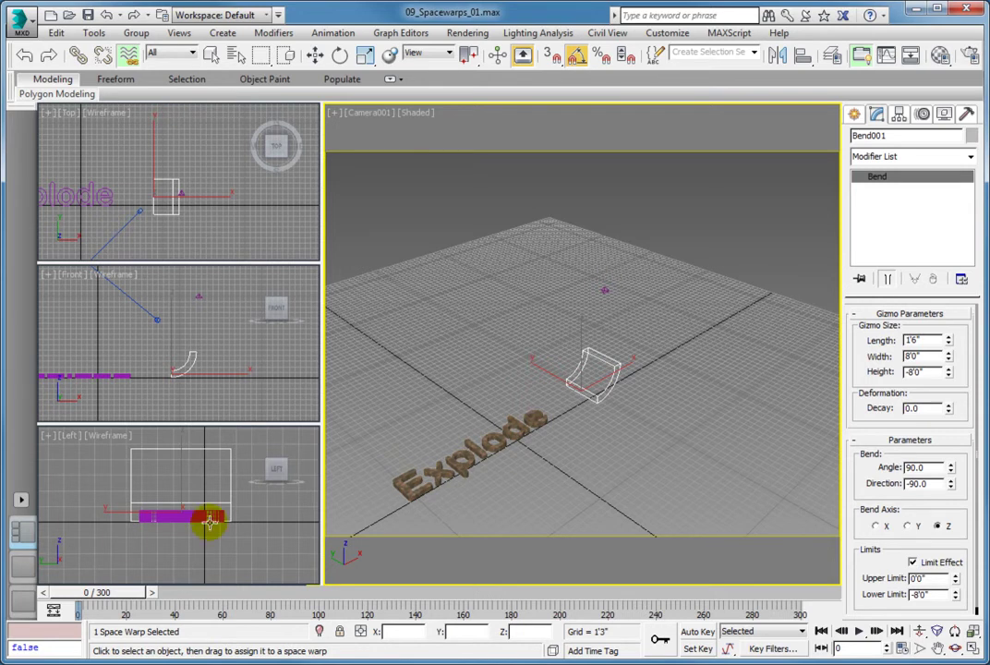
# - Bind the Explode text to the MeshBomb001 icon and scrub the timeline to watch it shatter
pyautogui.click(131, 57)
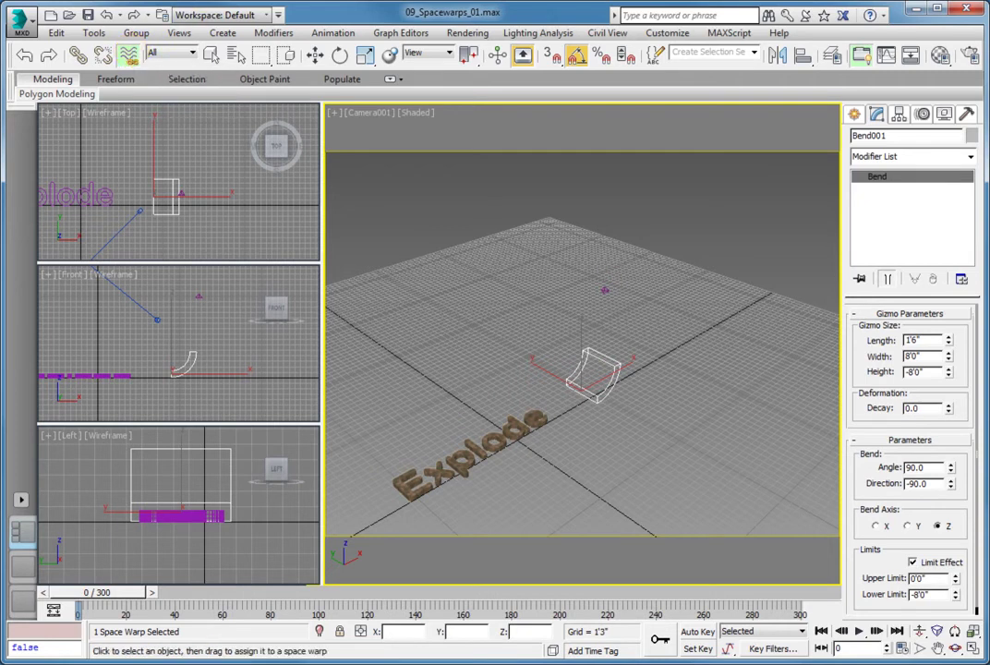
pyautogui.moveTo(471, 460); pyautogui.dragTo(600, 289)
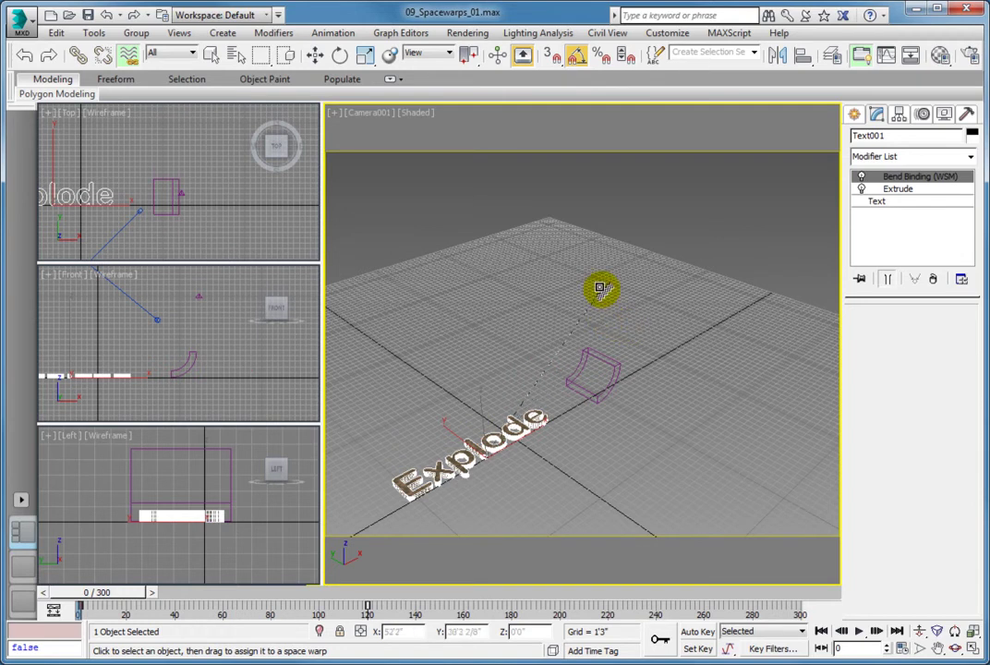
pyautogui.moveTo(600, 289); pyautogui.dragTo(601, 291)
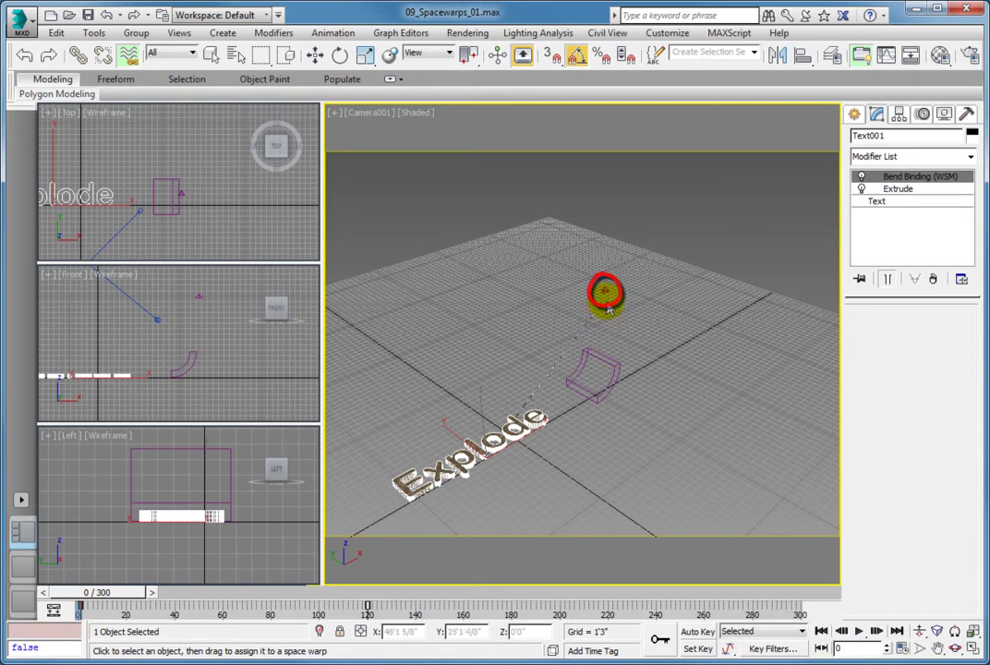
pyautogui.moveTo(600, 289); pyautogui.dragTo(601, 288)
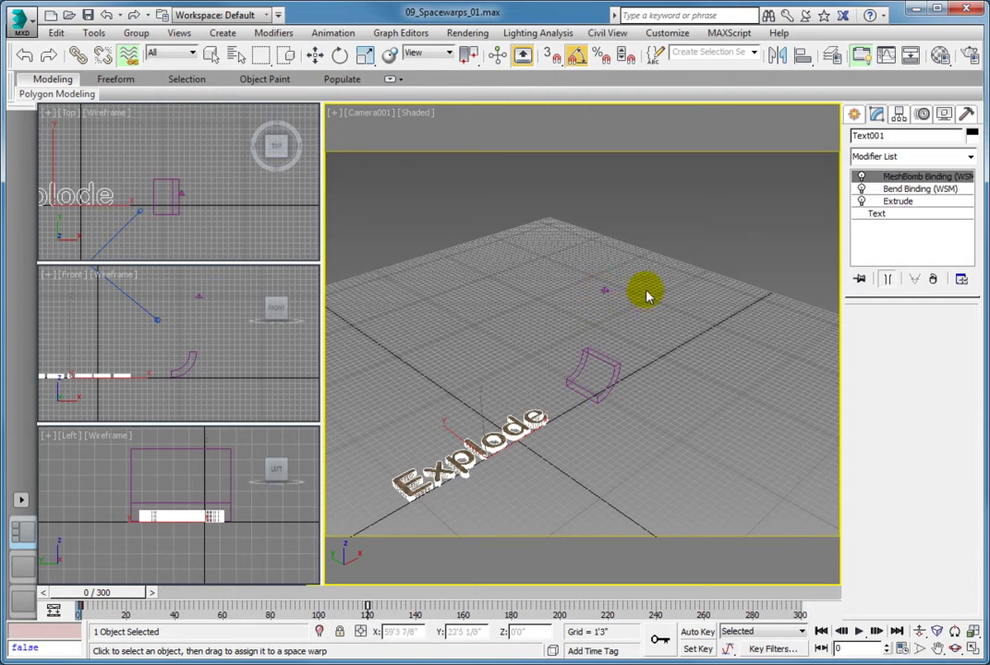
pyautogui.rightClick(646, 295)
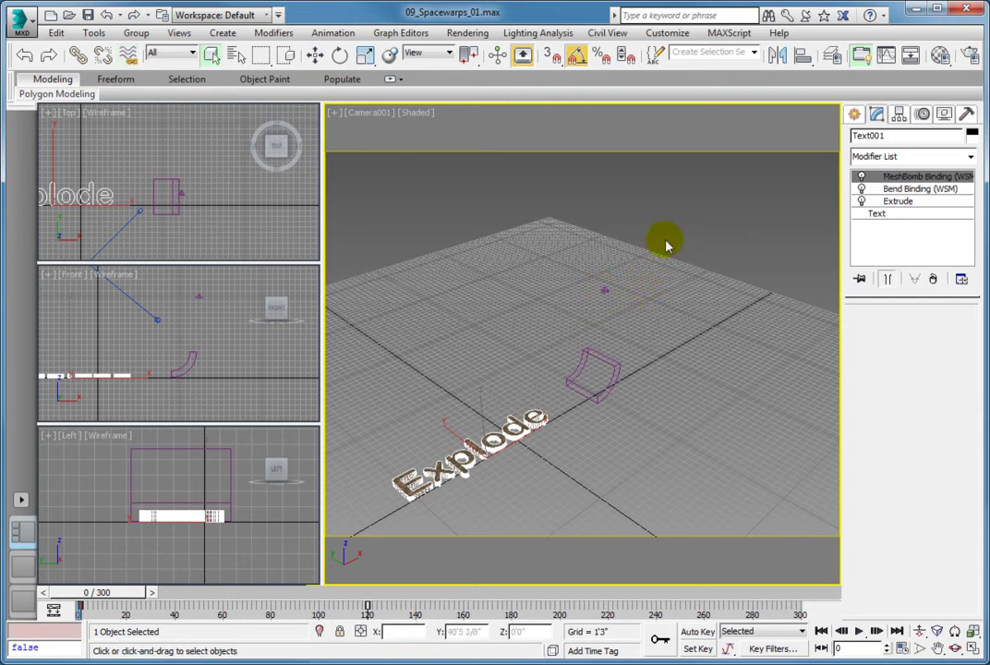
pyautogui.moveTo(128, 594); pyautogui.dragTo(69, 589)
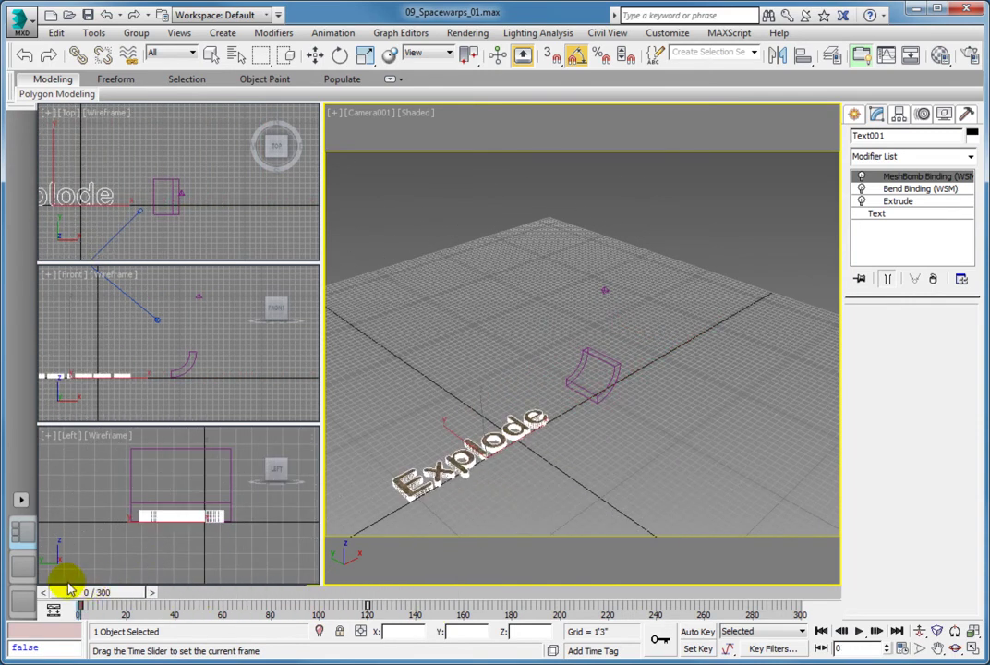
# - Set MeshBomb001's Detonation to frame 120 and its Gravity to 0.2
pyautogui.click(602, 291)
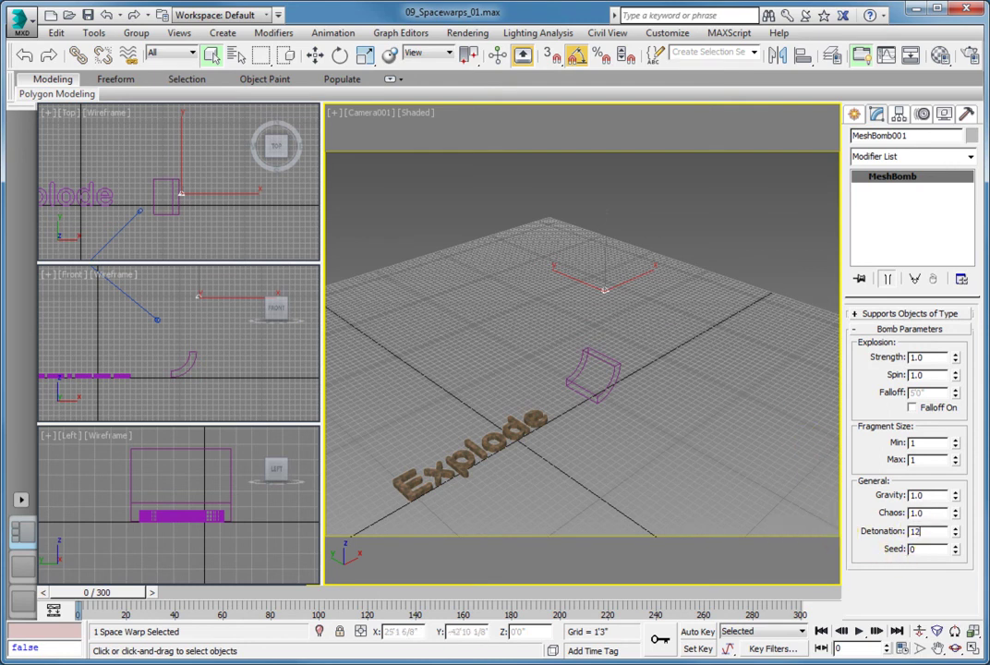
pyautogui.click(842, 542)
pyautogui.click(926, 496)
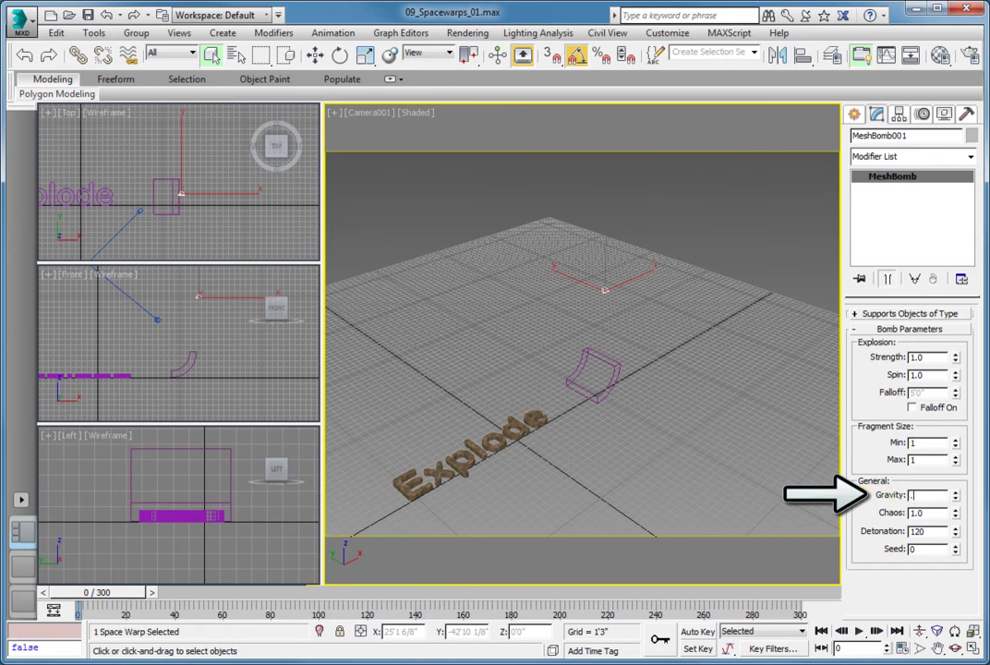
pyautogui.write('0.2')
pyautogui.press('Return')
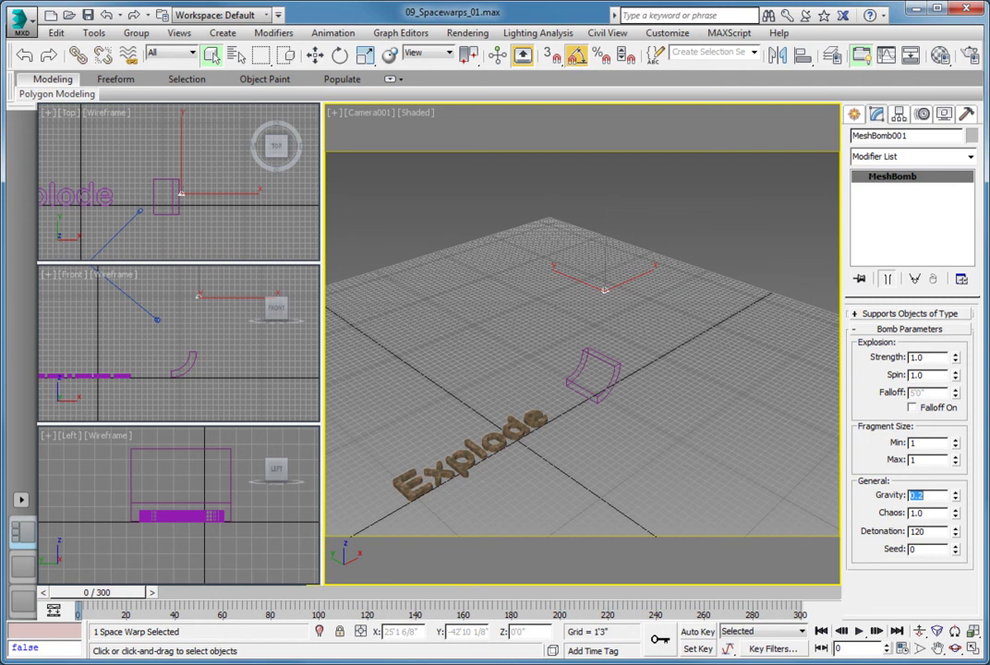
# - Set Fragment Size Max to 5 and play the shattering animation, returning to the start
pyautogui.doubleClick(917, 459)
pyautogui.write('5')
pyautogui.click(859, 631)
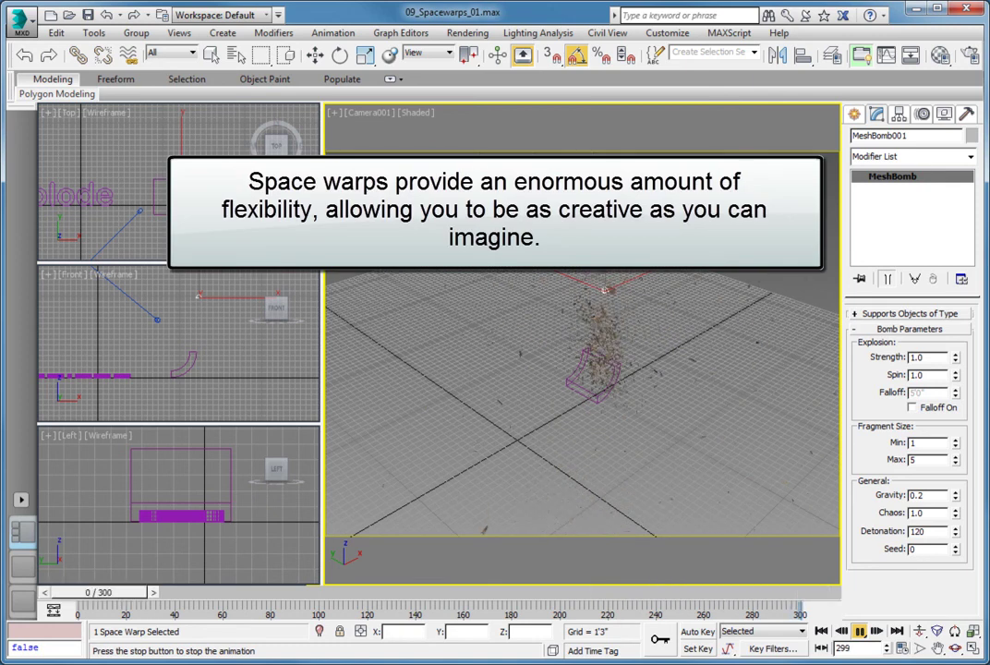
pyautogui.click(819, 631)
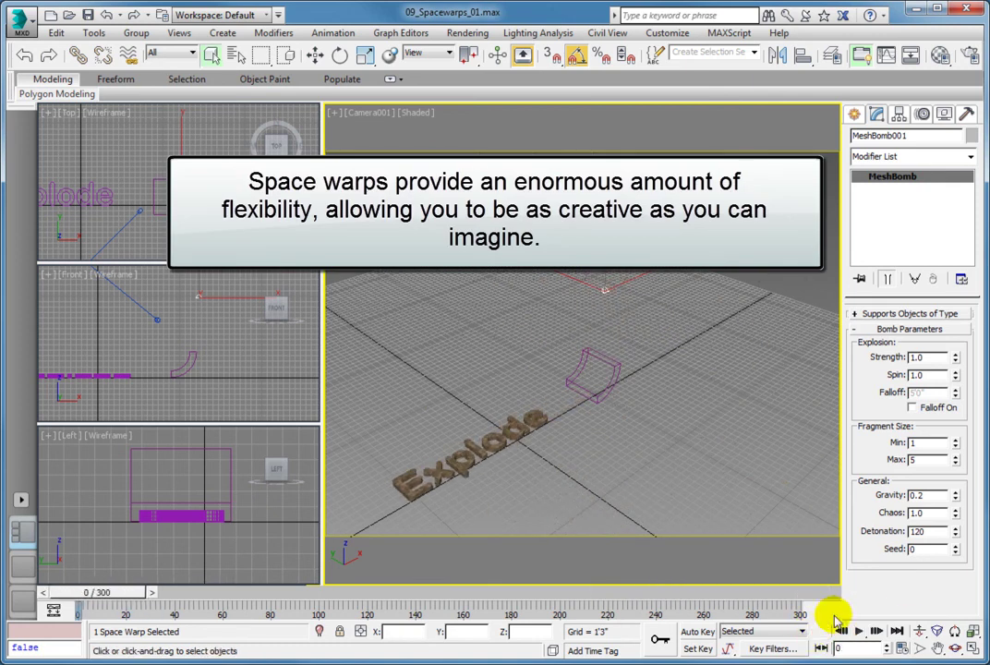